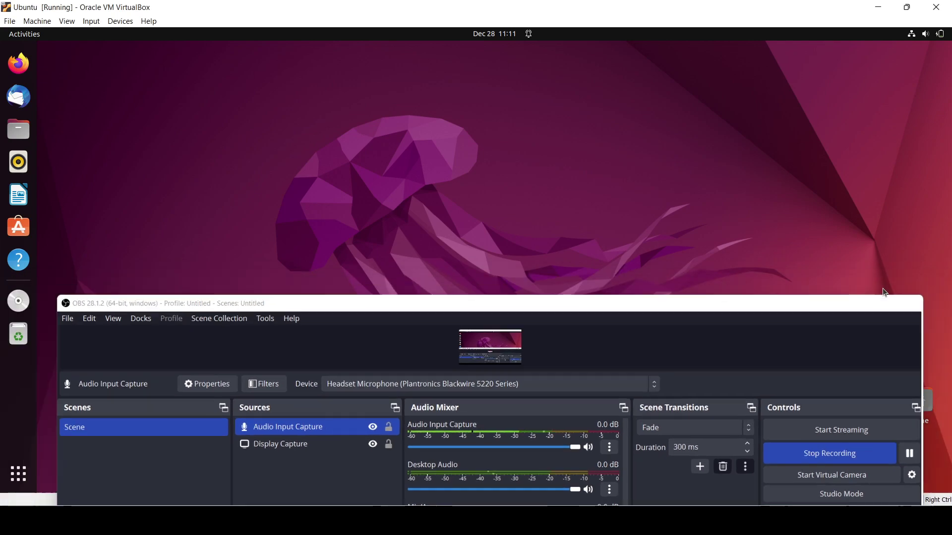
Minimize the OBS Studio window to reveal the Ubuntu desktop.
left_click(883, 292)
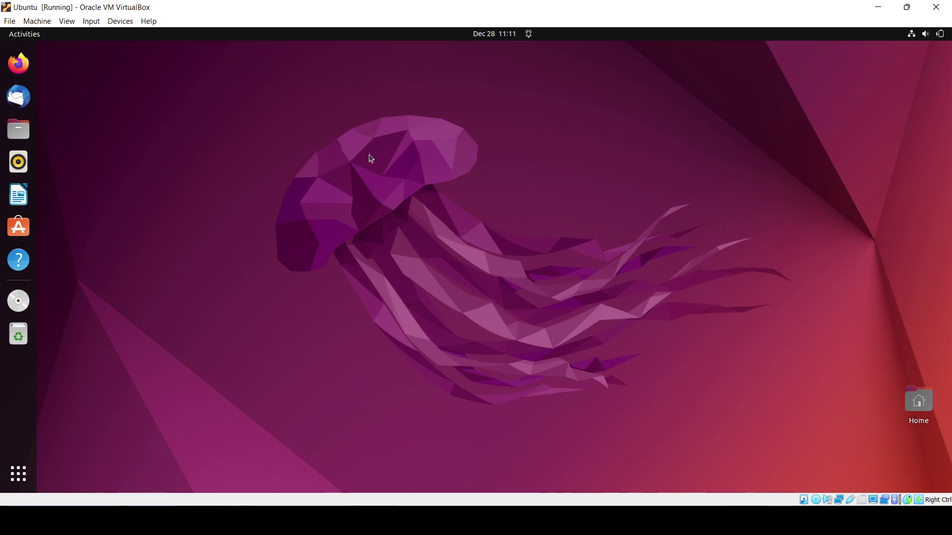
Open a terminal, move it near screen centre, and enlarge its text two sizes.
key("ctrl+alt+t")
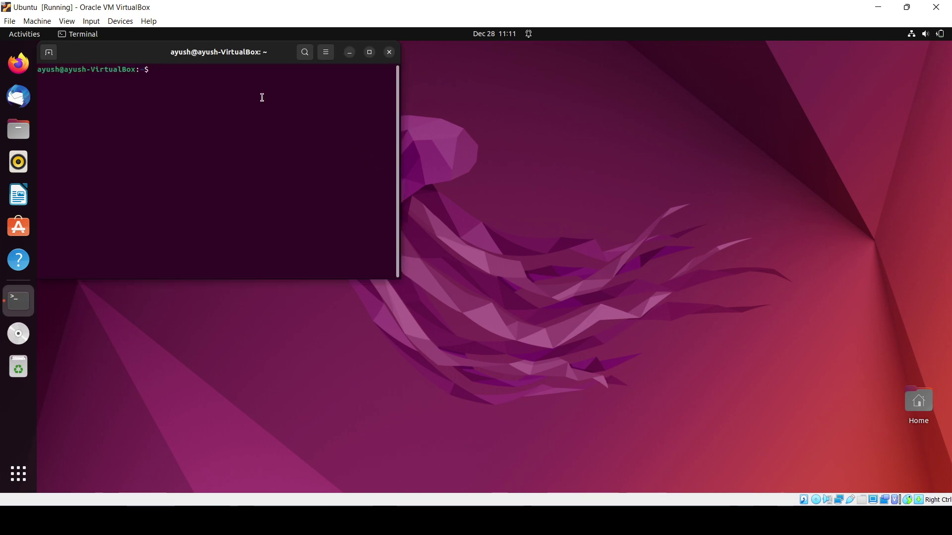
left_click_drag(215, 52, 461, 118)
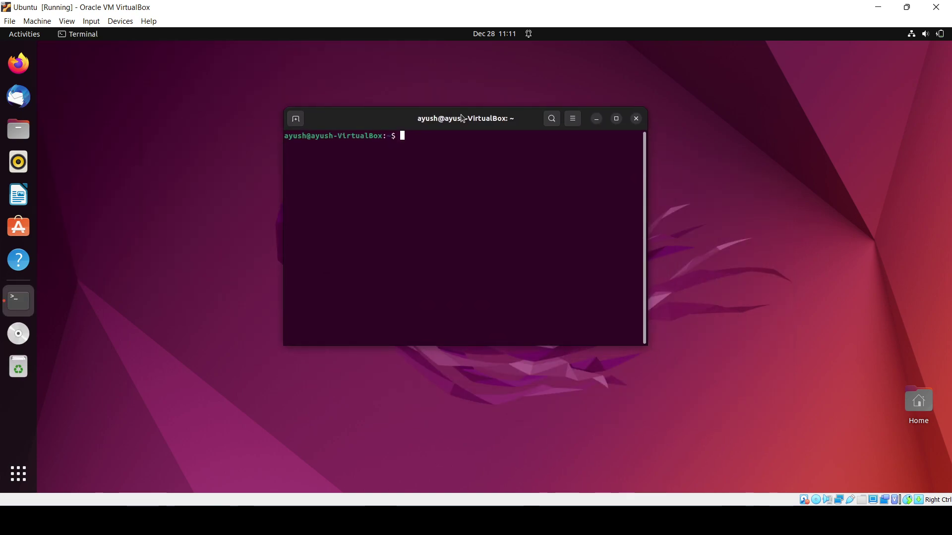
key("ctrl+plus")
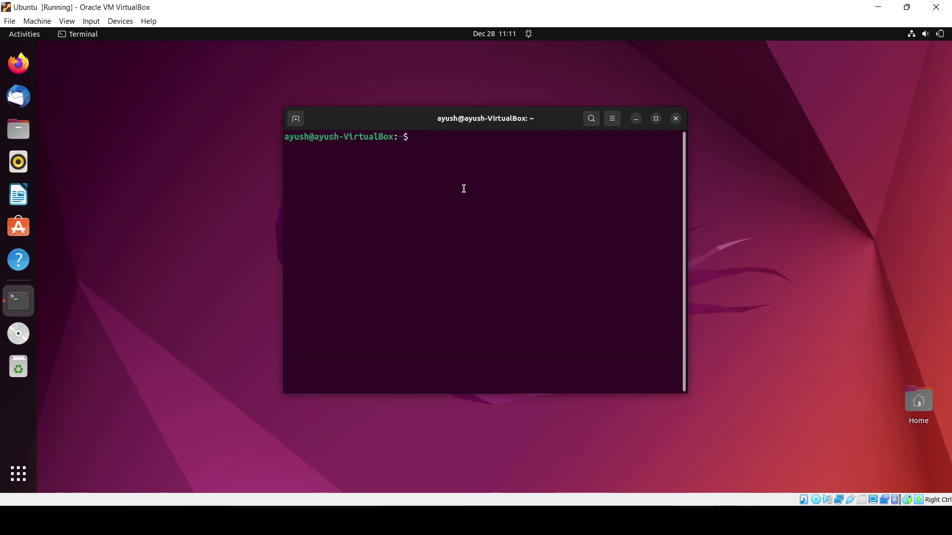
key("ctrl+plus")
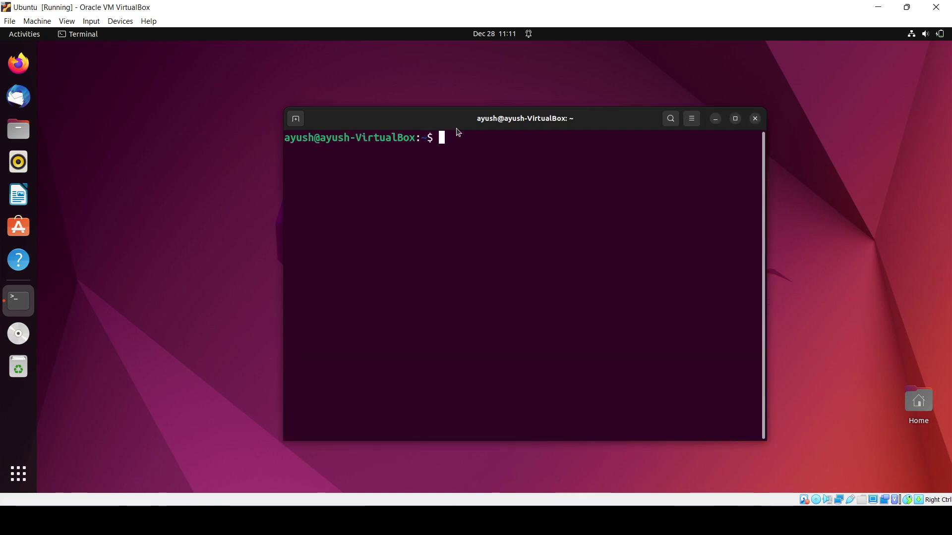
left_click_drag(457, 128, 413, 113)
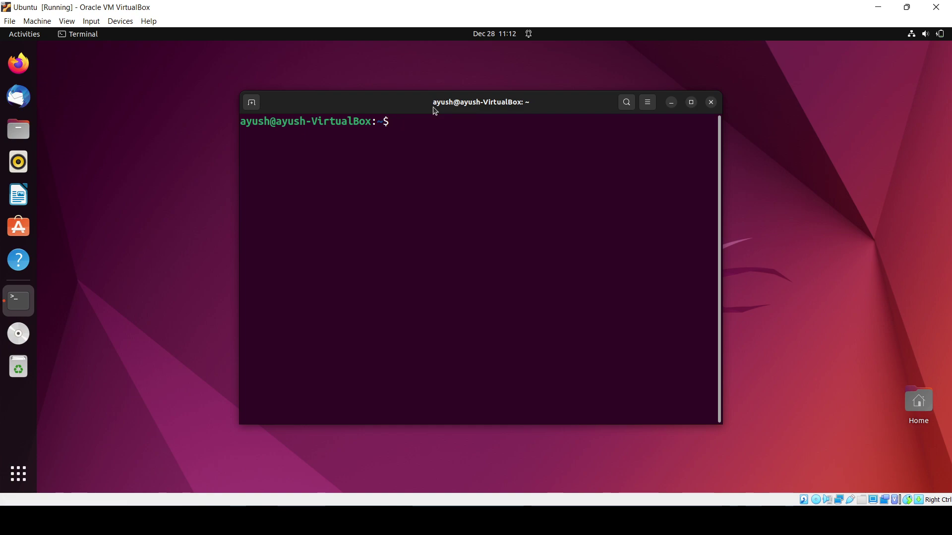
type("pyt")
type("hon")
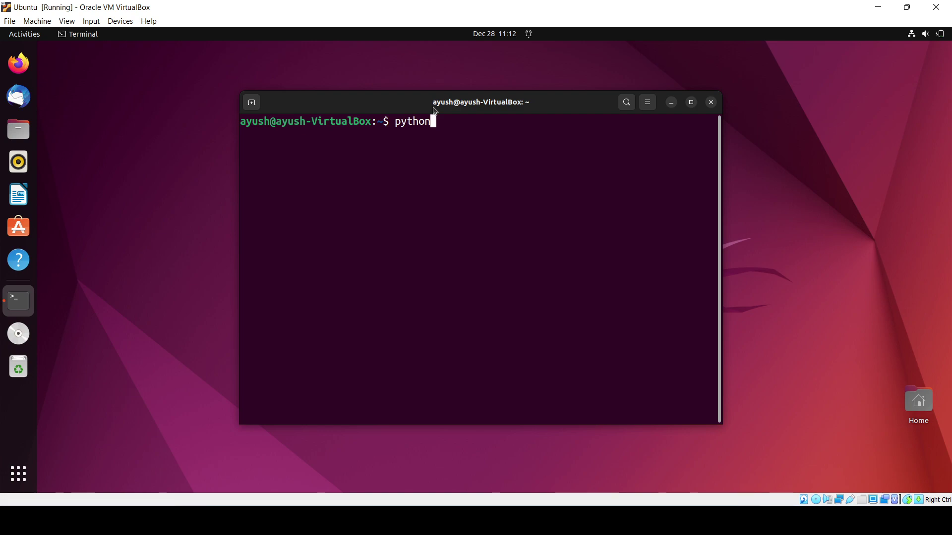
type("3 --ver")
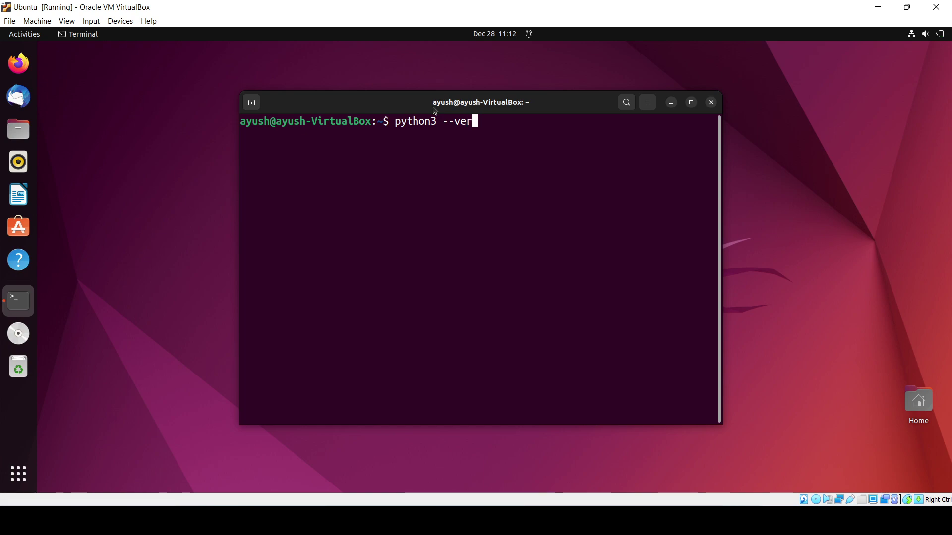
type("sion")
Run python3 --version to confirm Python 3.10.4 is installed.
key("Return")
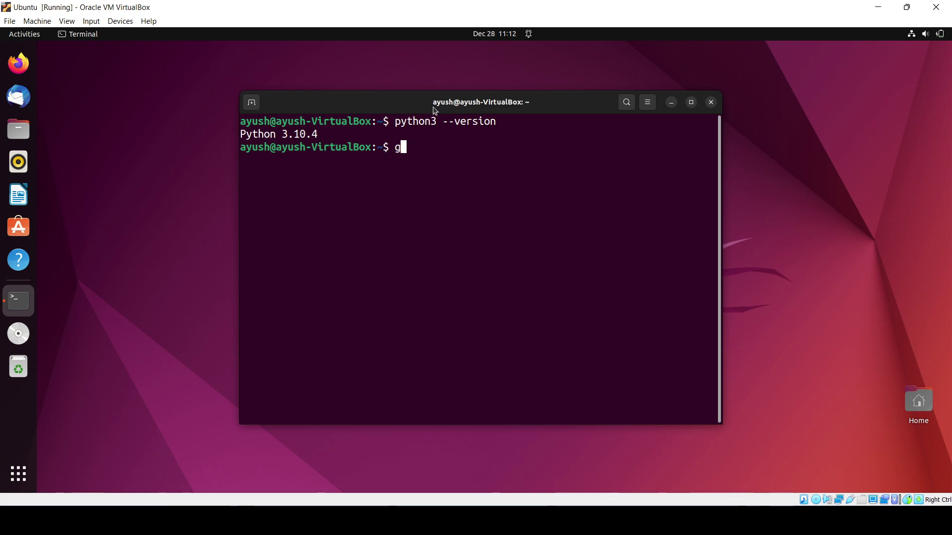
type("cd D")
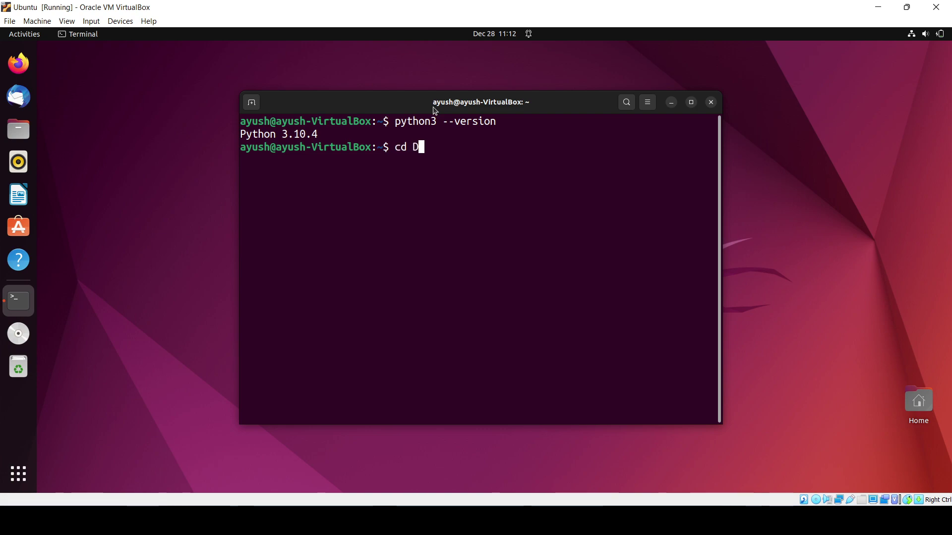
type("es")
Change into the Desktop folder and create an empty helloworld.py with touch.
key("Tab")
key("Return")
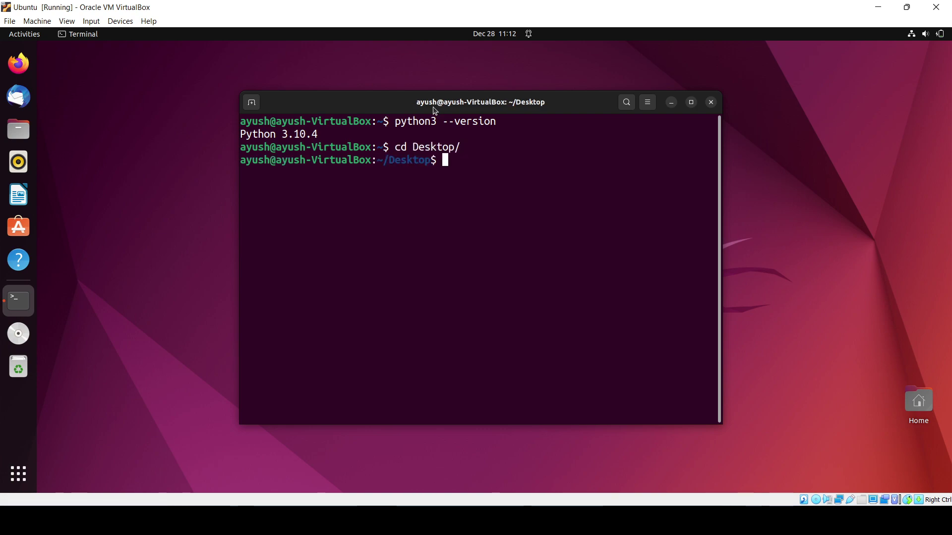
type("ged")
key("BackSpace")
key("BackSpace")
key("BackSpace")
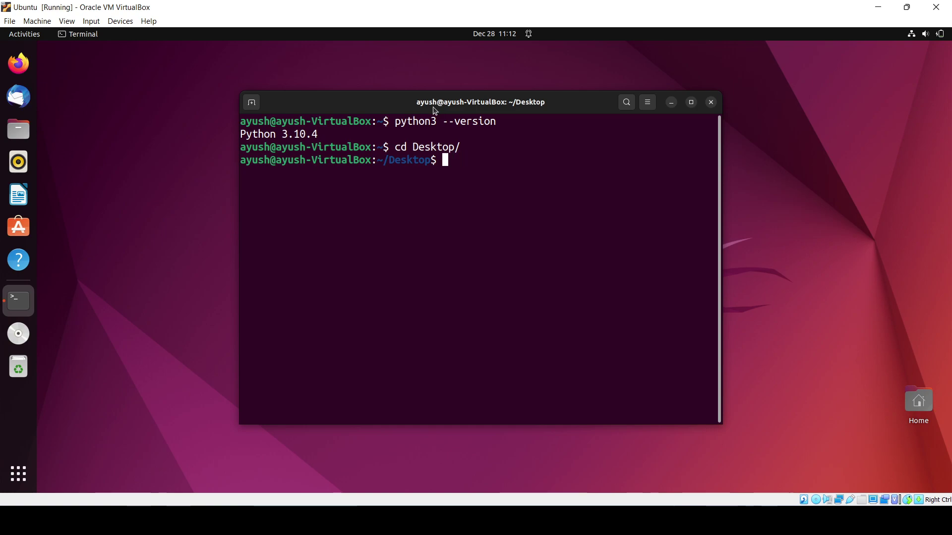
type("touc")
key("BackSpace")
type("ch ")
type("helloworld.op")
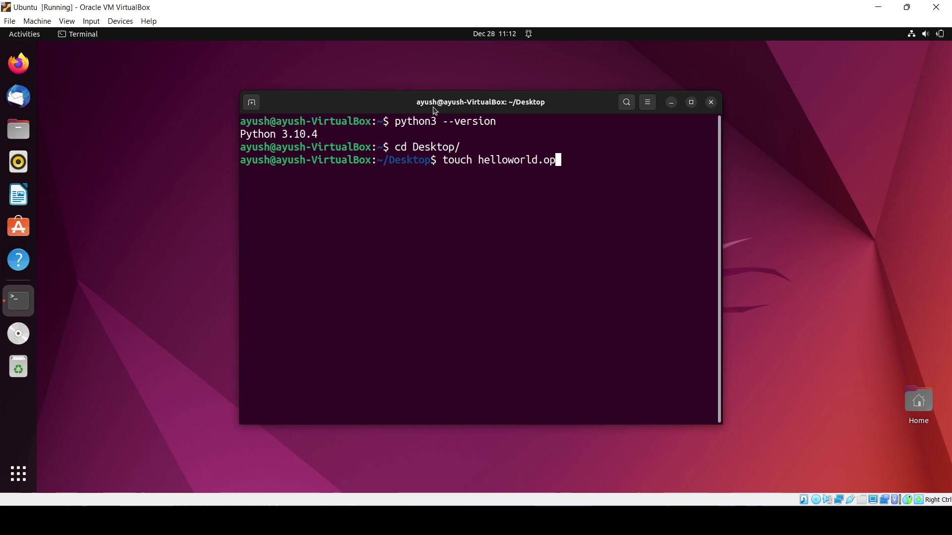
key("BackSpace")
key("BackSpace")
type("py")
key("Return")
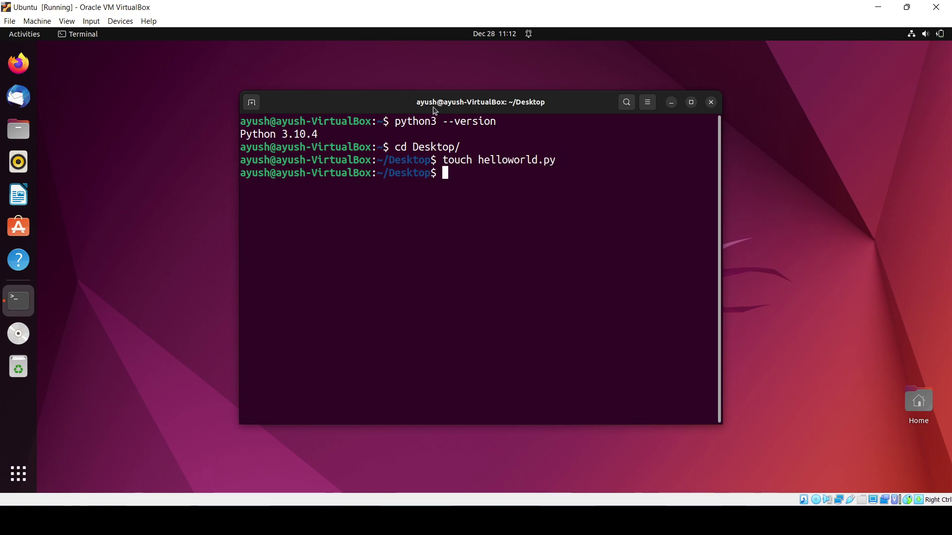
type("f")
key("BackSpace")
type("ged")
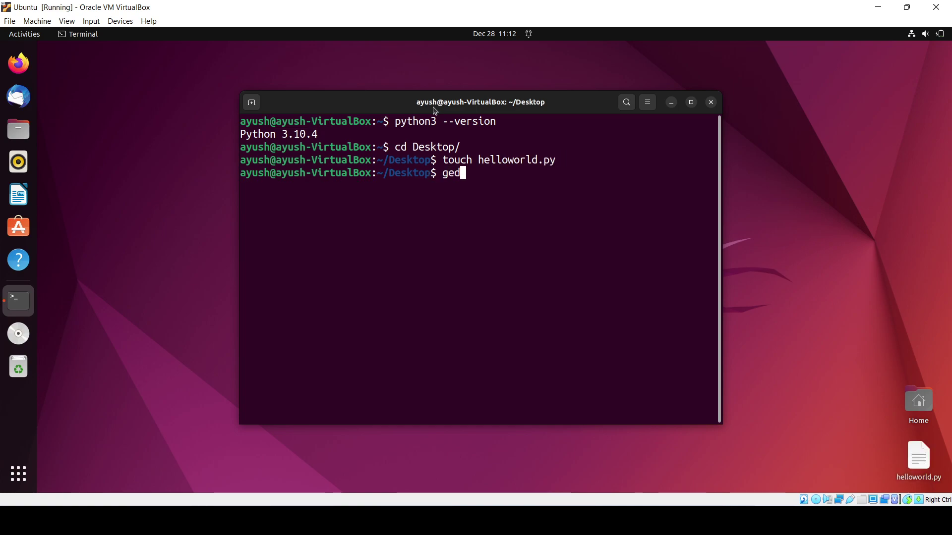
type("it")
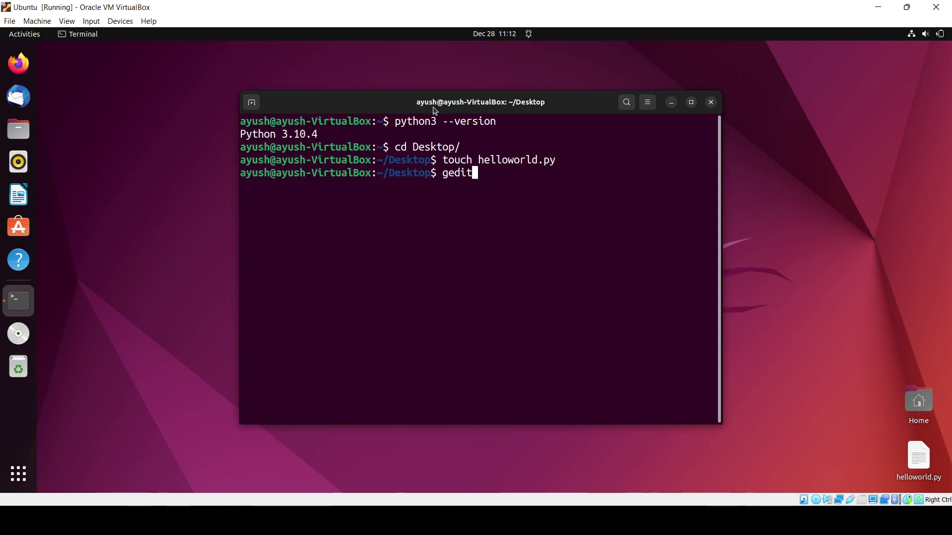
type(" h")
Open helloworld.py in gedit and type print("Hello World is my first program in every programming language").
key("Tab")
key("Return")
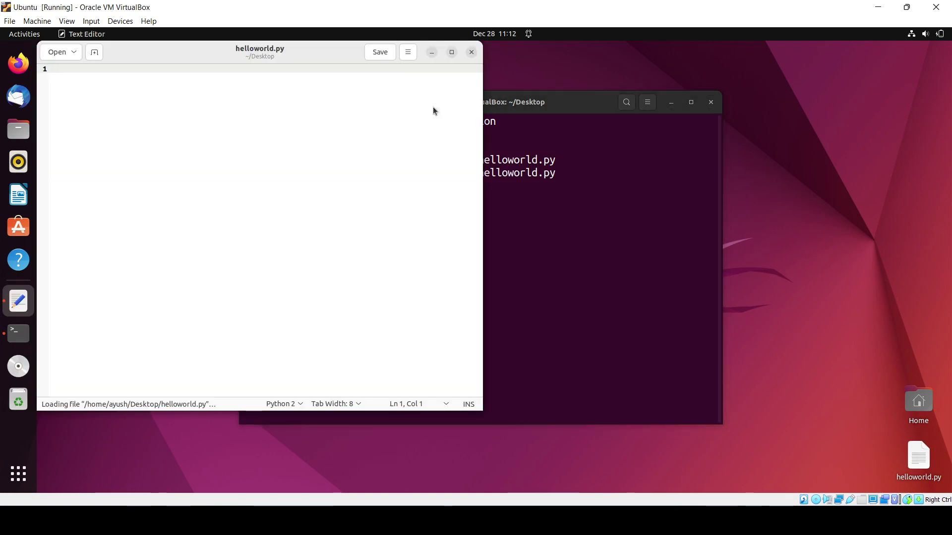
type("print")
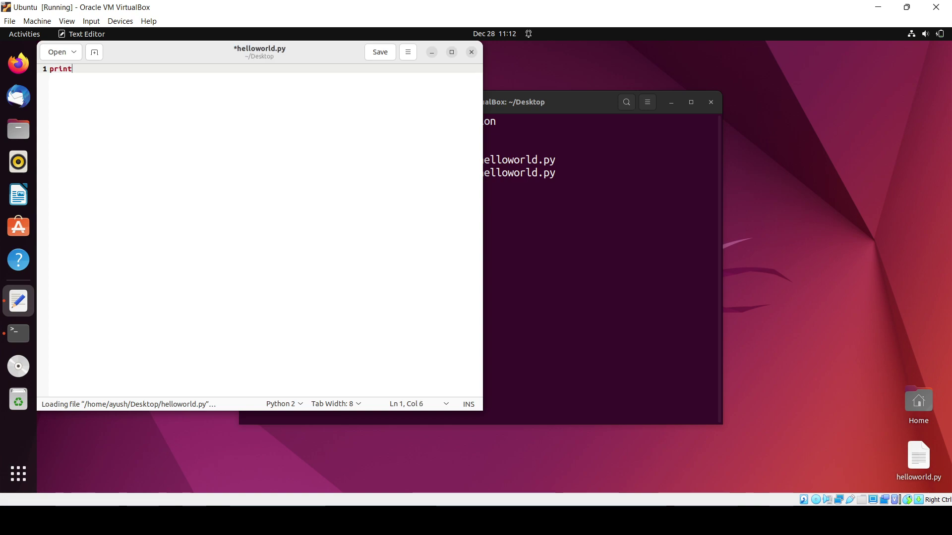
type("(")
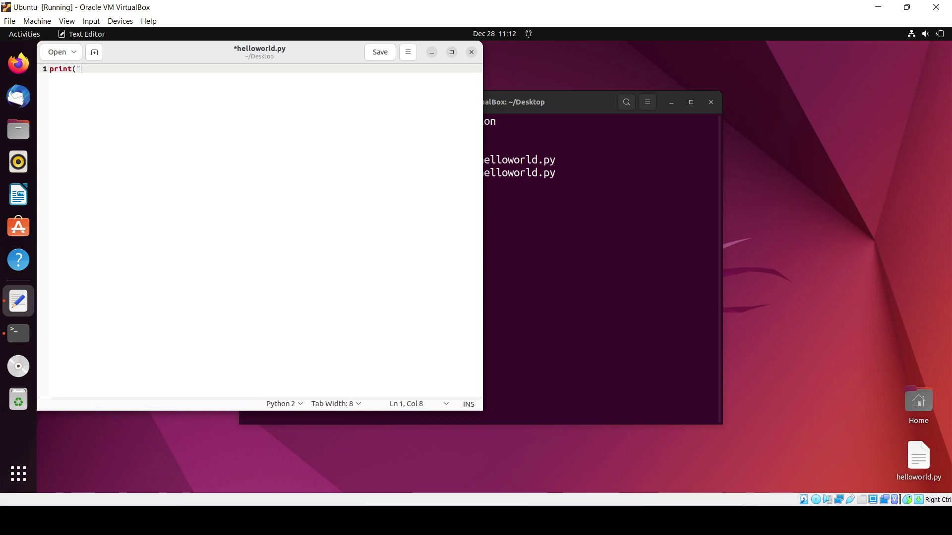
type("\"Hello w")
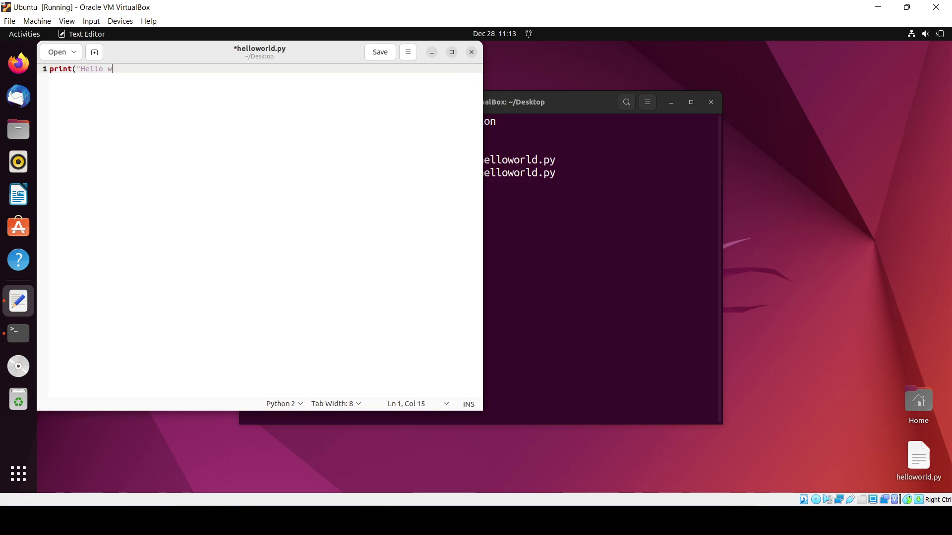
type("or")
key("BackSpace")
key("BackSpace")
key("BackSpace")
type("or")
type(" is my")
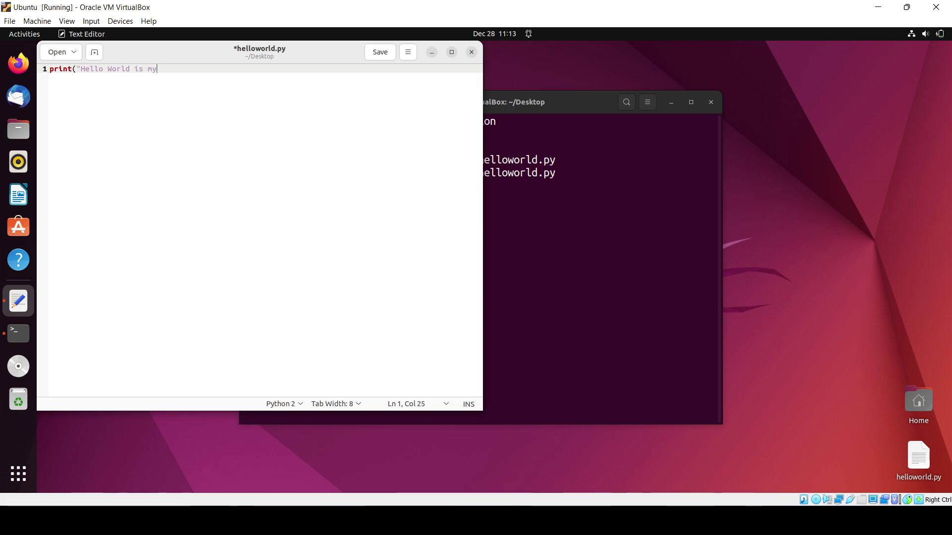
type("u rst")
type("rogra")
type("m in eve")
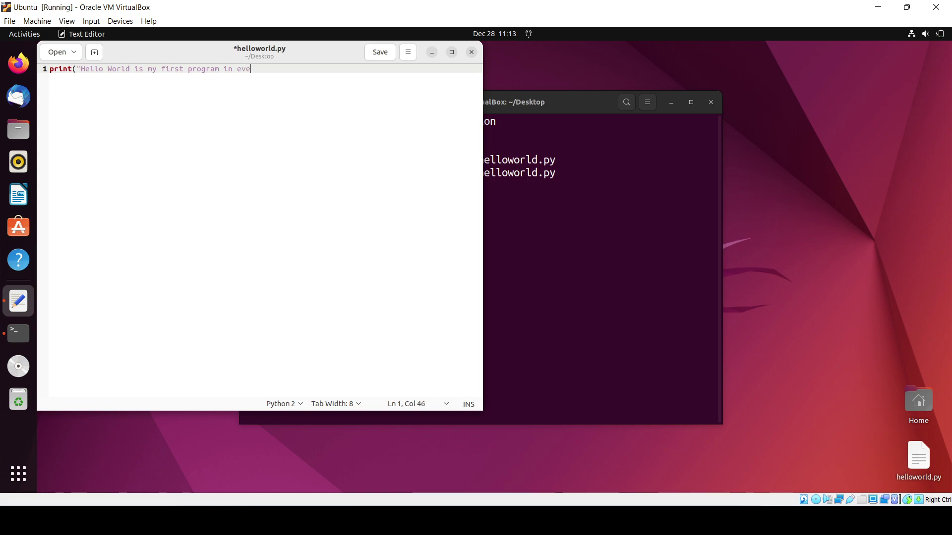
type("ryon")
key("BackSpace")
key("BackSpace")
type("prog")
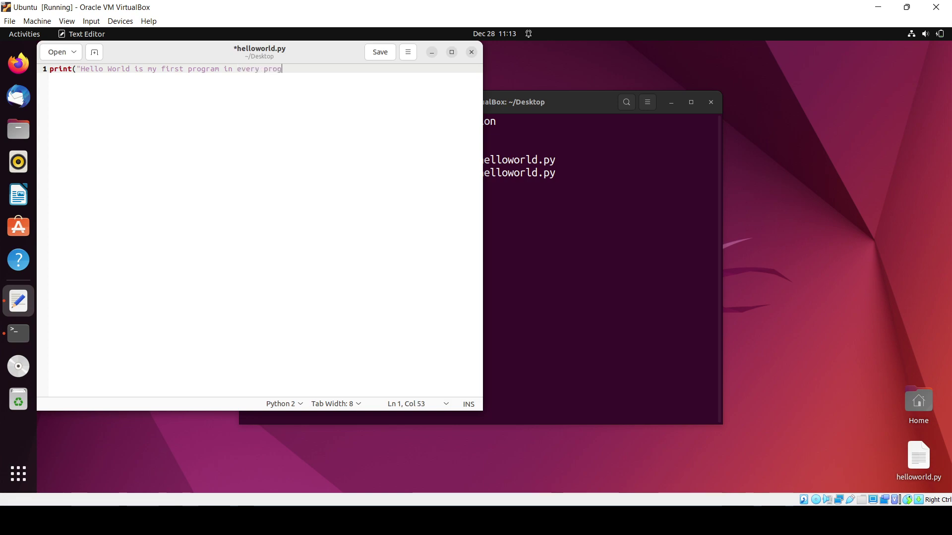
type("ramming langu")
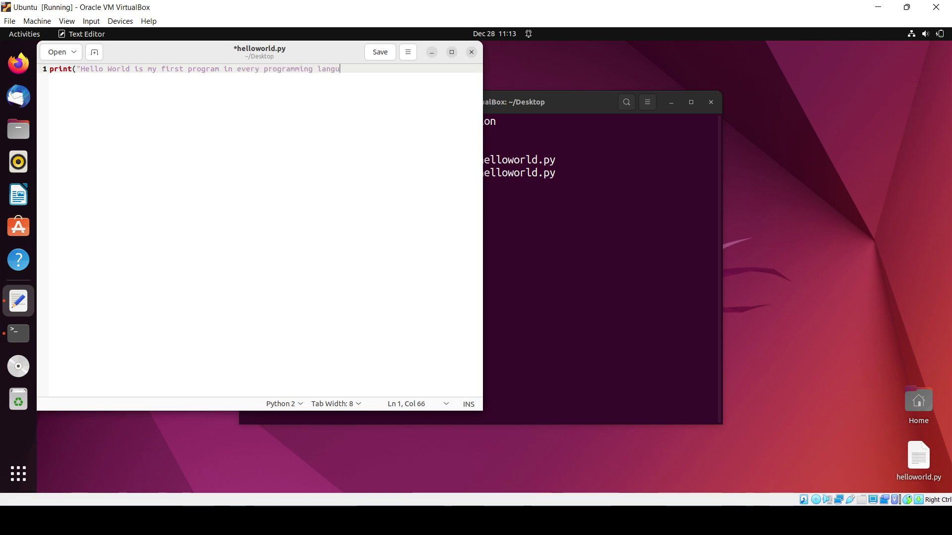
type("age\"")
type(")")
Save helloworld.py and close the gedit window.
key("ctrl+s")
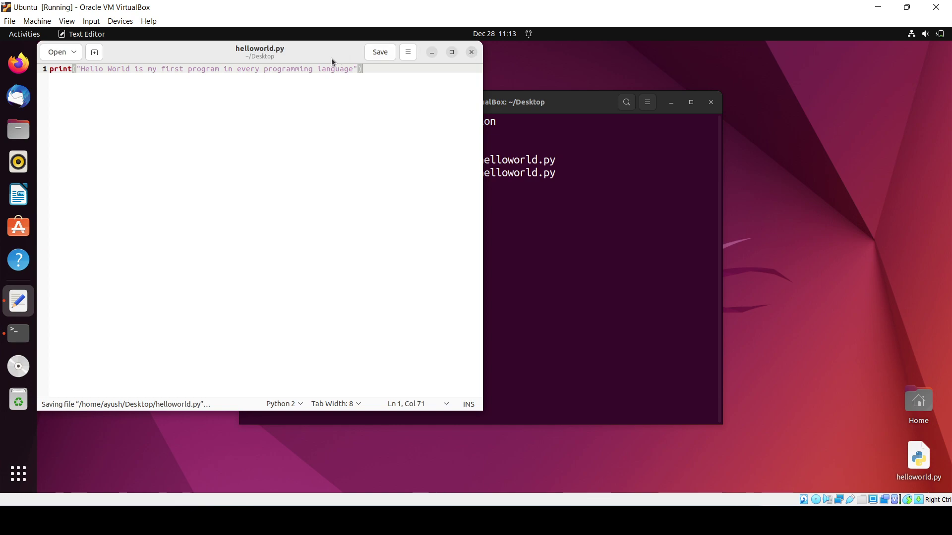
mouse_move(324, 58)
left_mouse_down()
mouse_move(312, 117)
mouse_move(315, 85)
left_mouse_up()
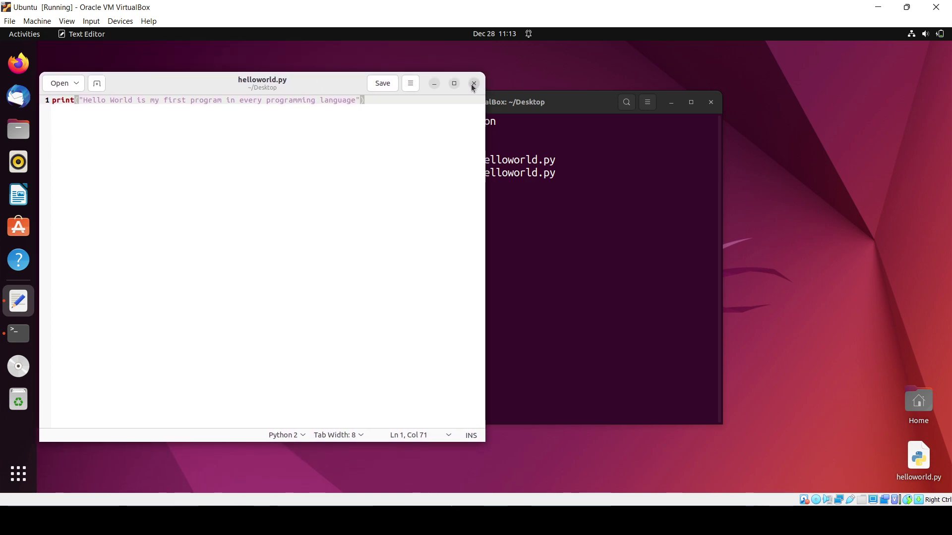
left_click(474, 83)
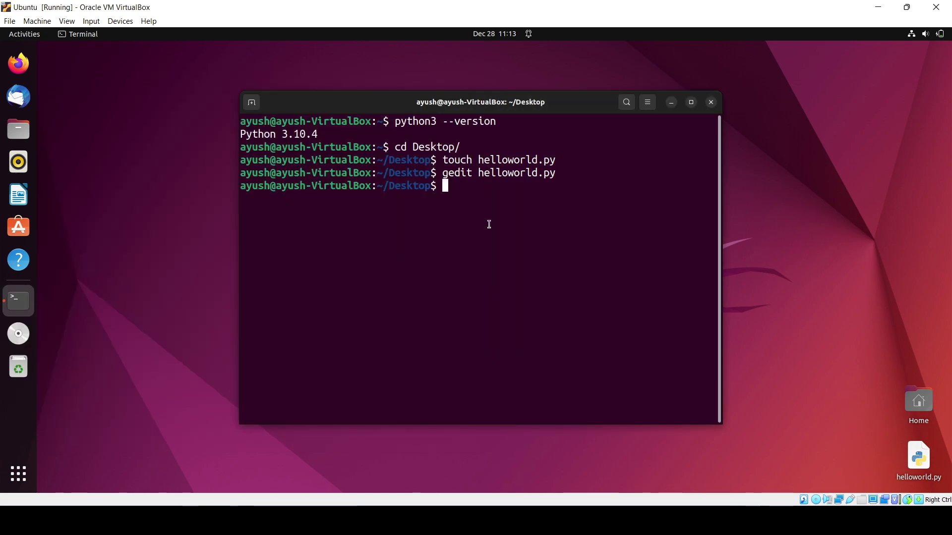
type("python3 ")
type("he")
Run python3 helloworld.py and briefly highlight the printed Hello World message.
key("Tab")
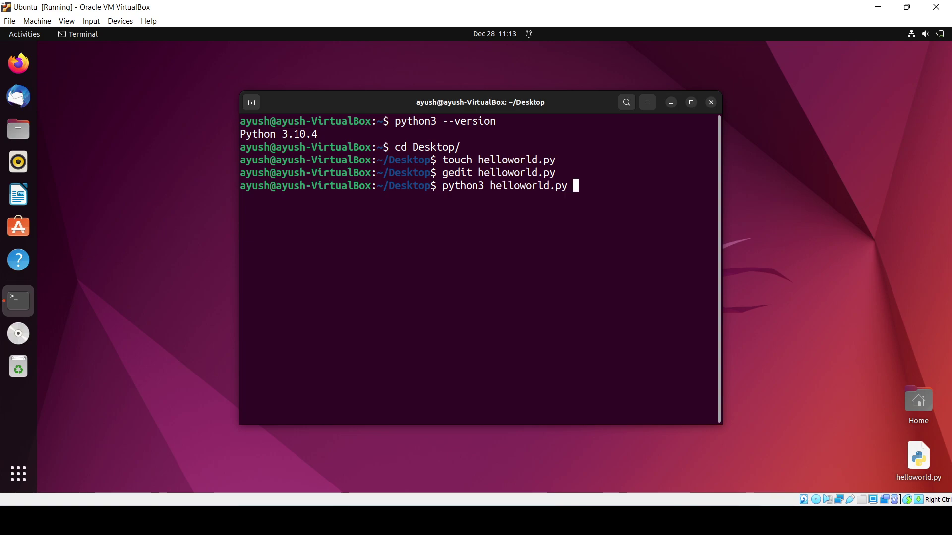
key("Return")
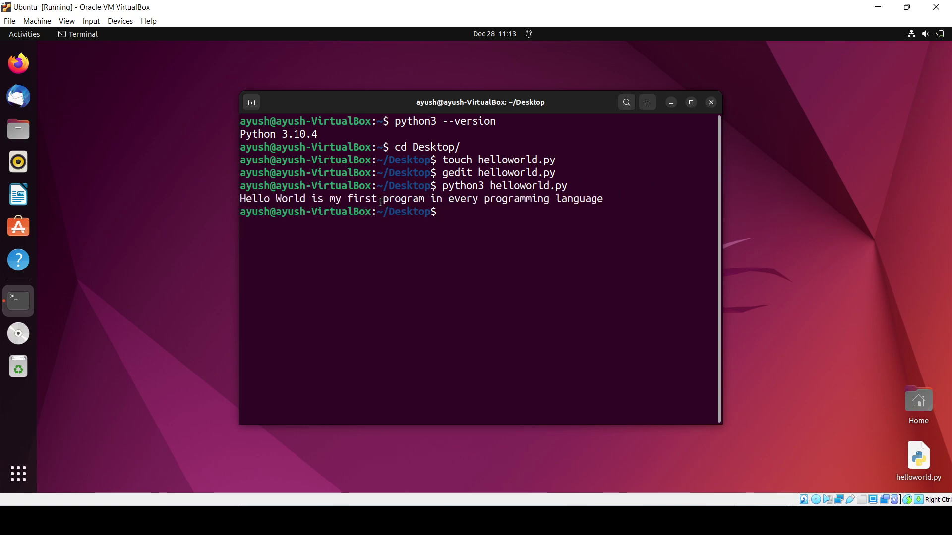
left_click_drag(380, 201, 606, 202)
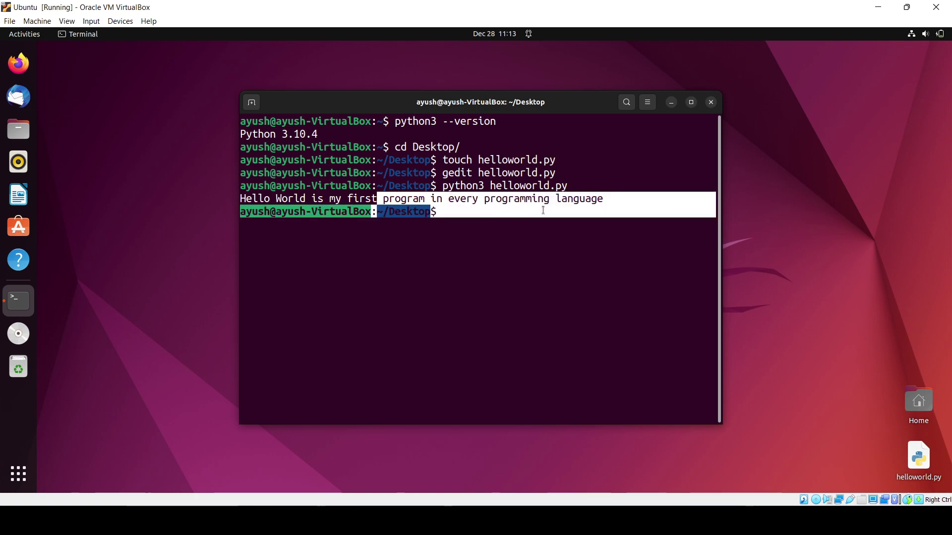
left_click(605, 202)
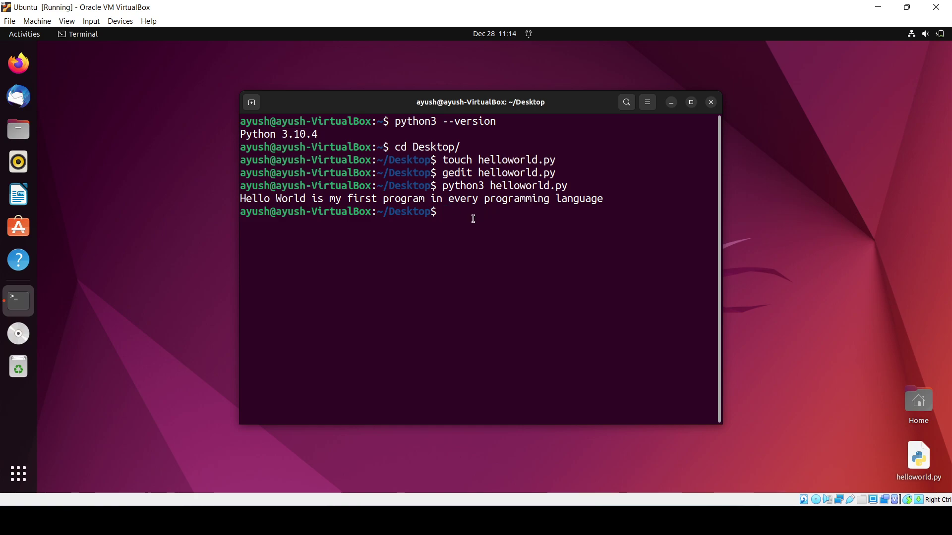
type("Int")
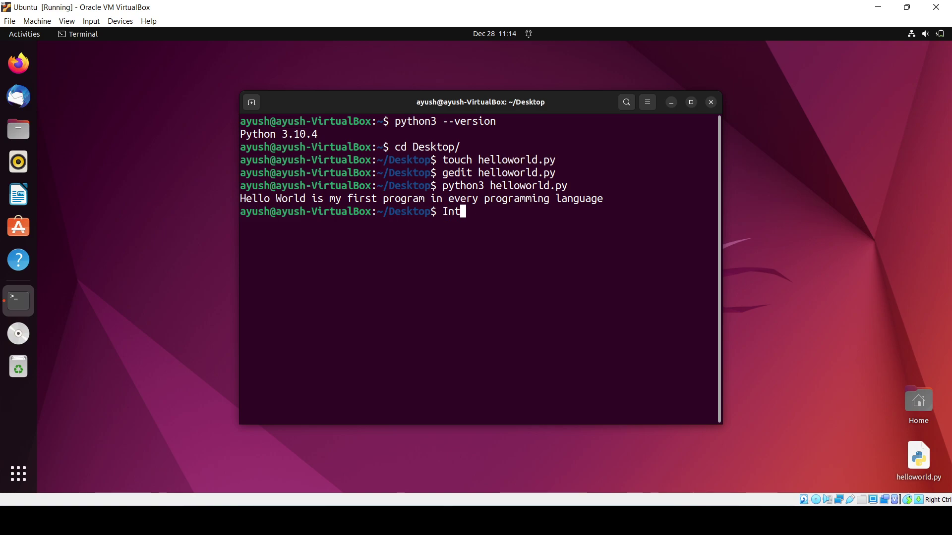
type("erp[")
key("BackSpace")
key("BackSpace")
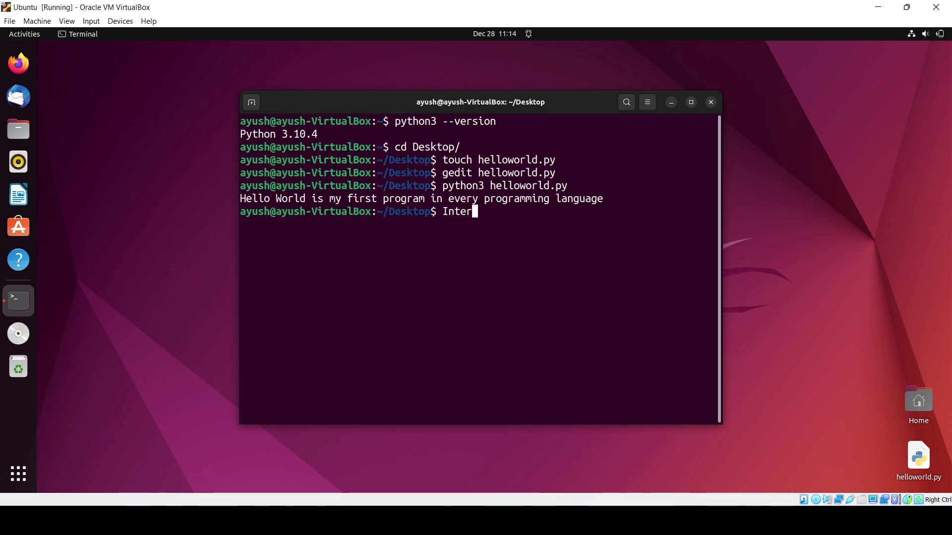
key("BackSpace")
key("BackSpace")
key("BackSpace")
key("BackSpace")
key("BackSpace")
type("compiler and ")
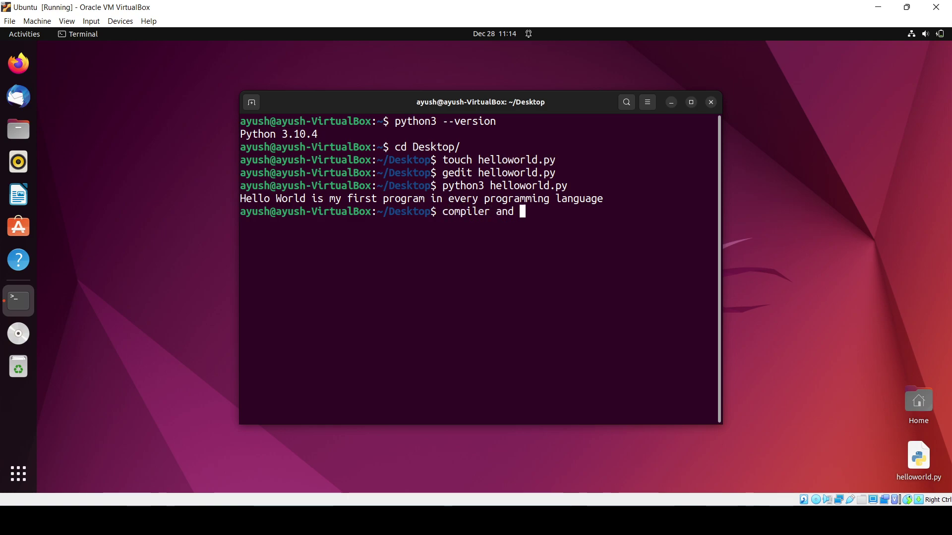
type("interpre")
type("tes")
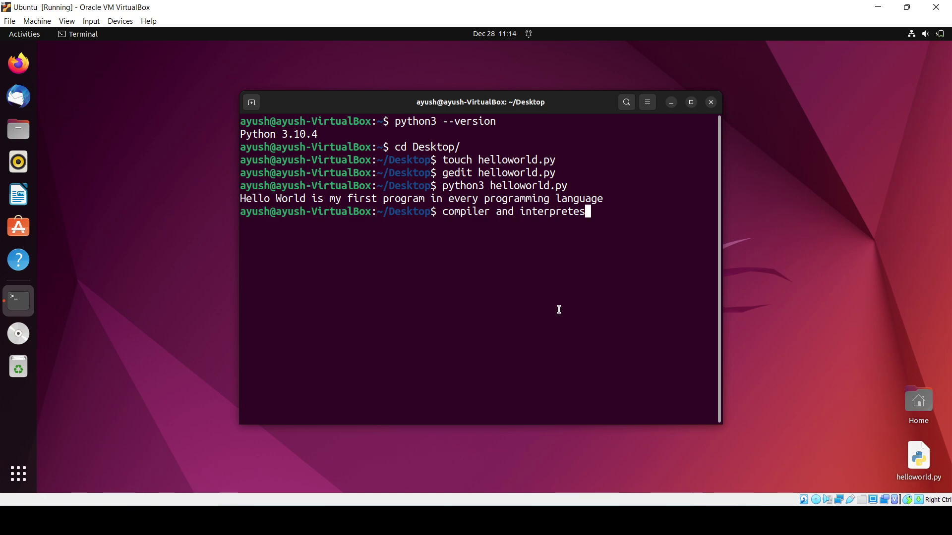
key("BackSpace")
key("BackSpace")
key("BackSpace")
key("BackSpace")
key("BackSpace")
key("BackSpace")
key("BackSpace")
key("BackSpace")
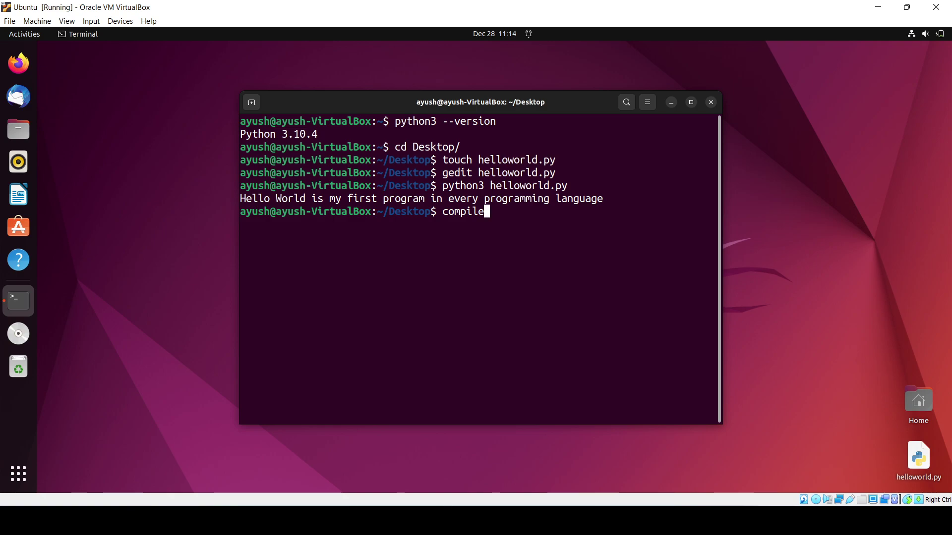
key("BackSpace")
key("BackSpace")
key("BackSpace")
key("BackSpace")
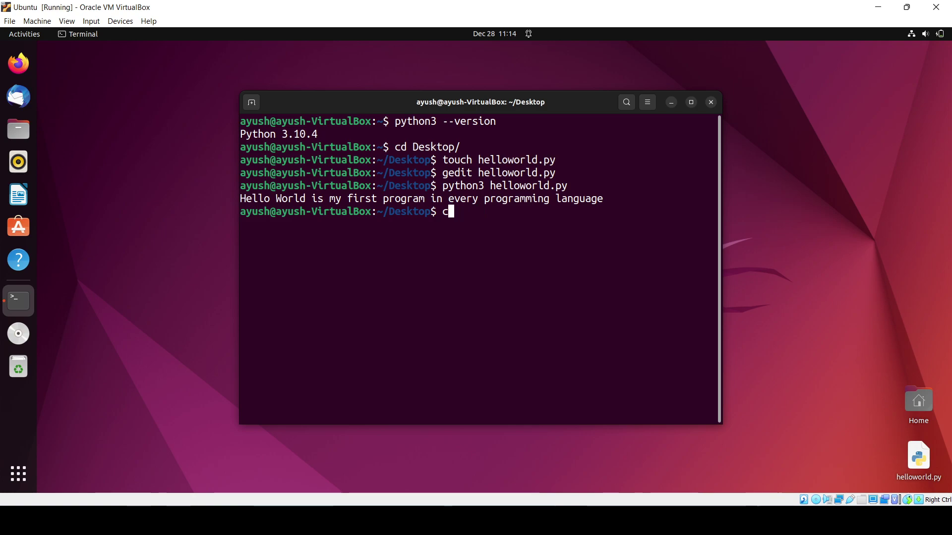
key("BackSpace")
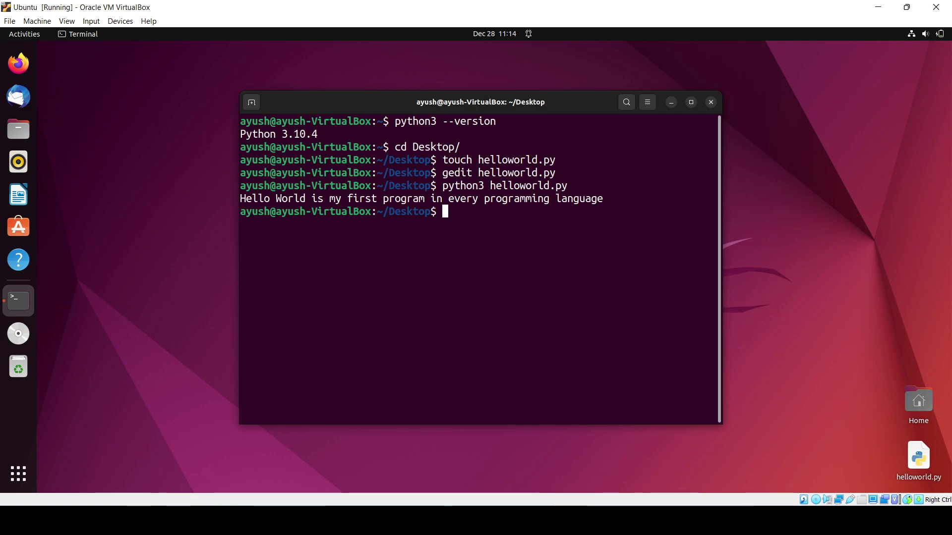